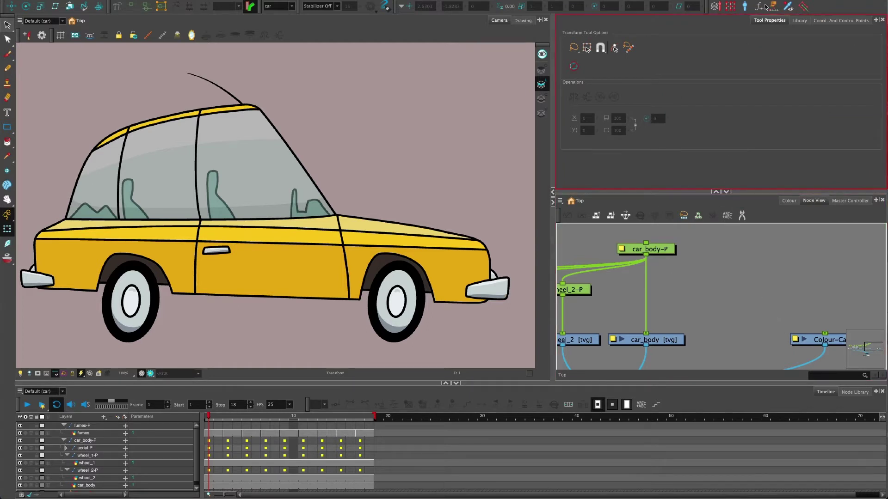
Bring the photo_BG+mask template from the Library into the Node View and connect photo_BG-G to car_comp.
left_click(799, 21)
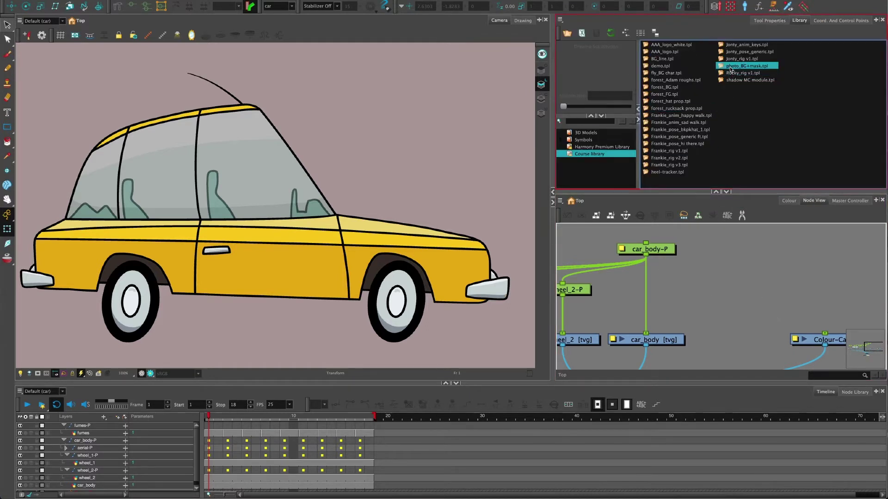
left_click_drag(730, 70, 746, 315)
left_click_drag(751, 349, 642, 343)
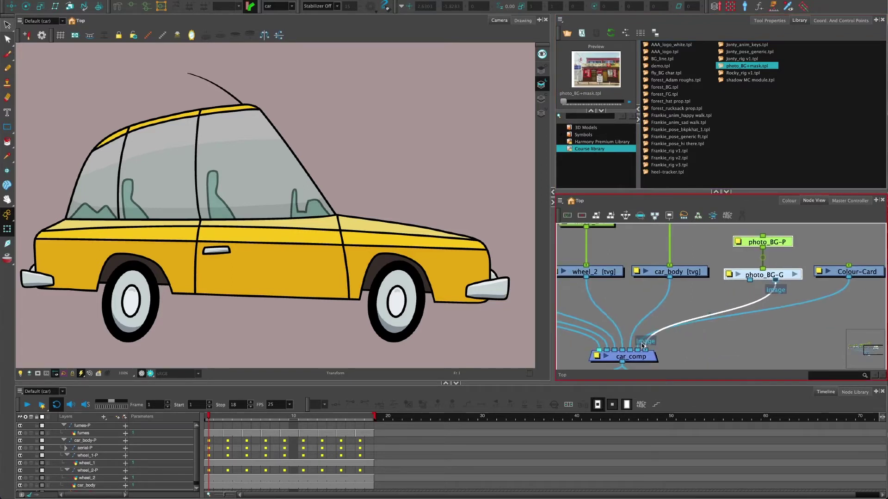
scroll(742, 270, "up", 2)
left_click(743, 267)
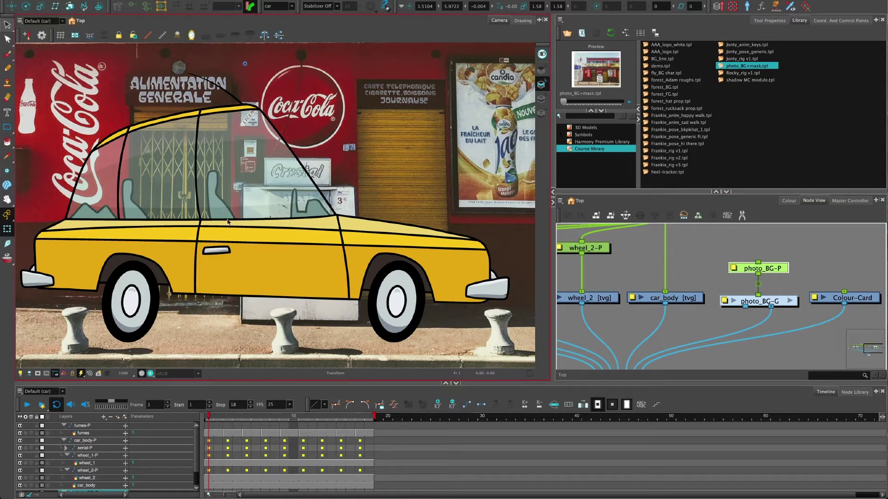
scroll(497, 240, "down", 2)
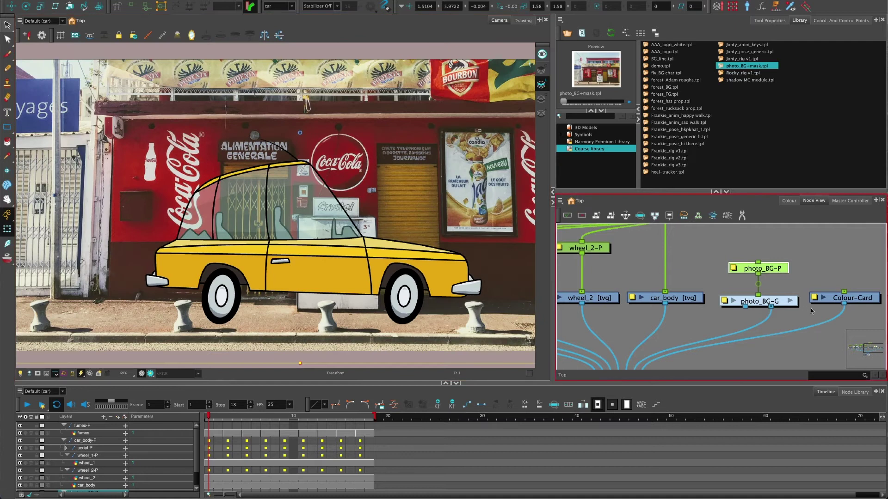
Set the Colour-Card node's colour to black.
left_click(858, 301)
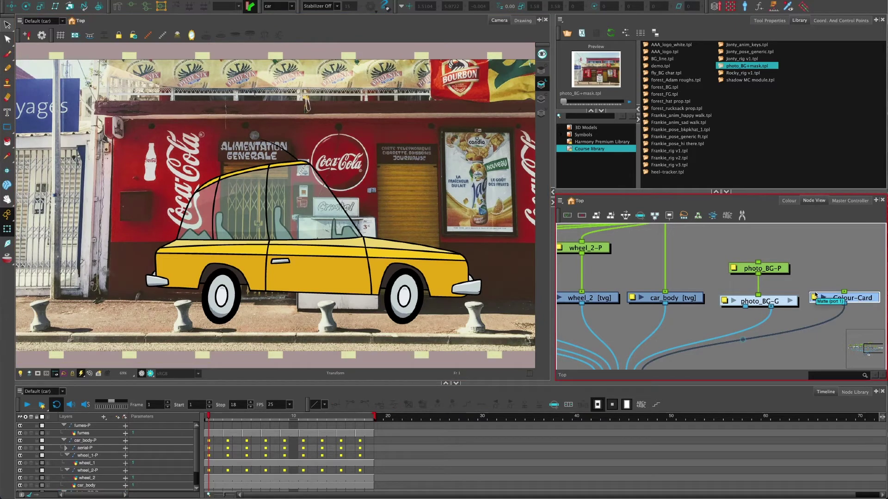
double_click(857, 299)
left_click(404, 171)
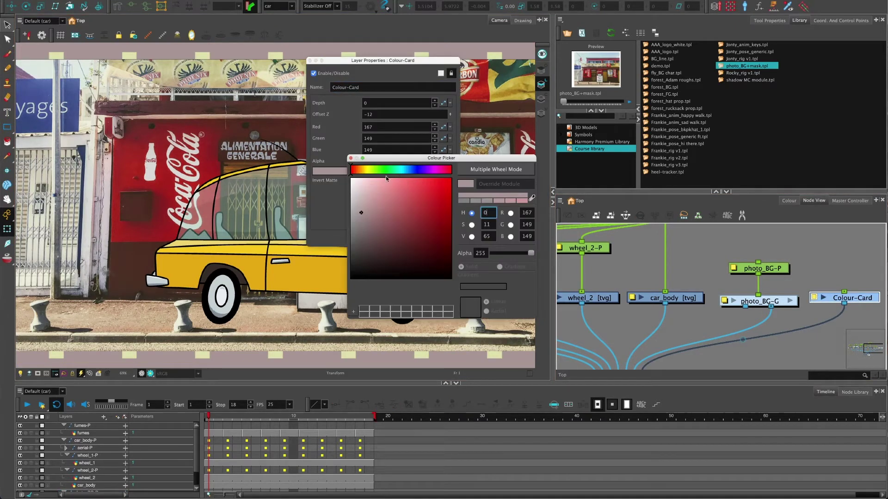
left_click(451, 279)
left_click(350, 157)
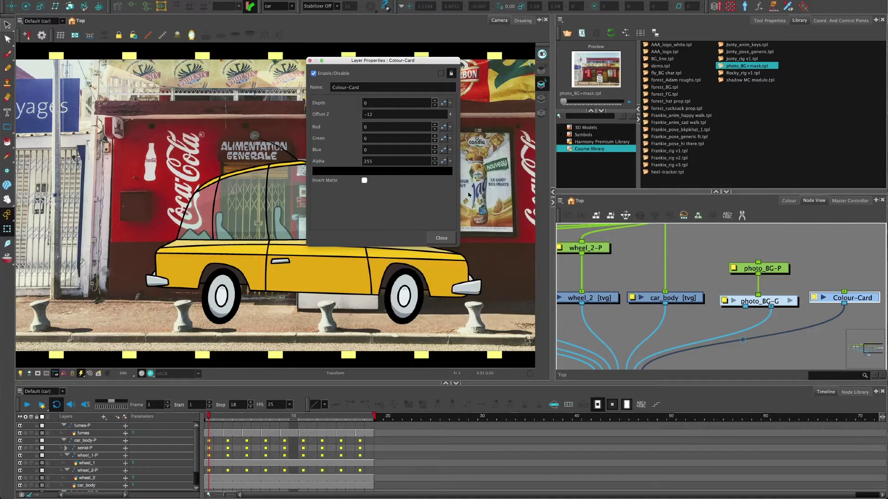
left_click(440, 238)
Select the car_body-P peg and move the car slightly lower on the street.
left_click_drag(768, 271, 804, 341)
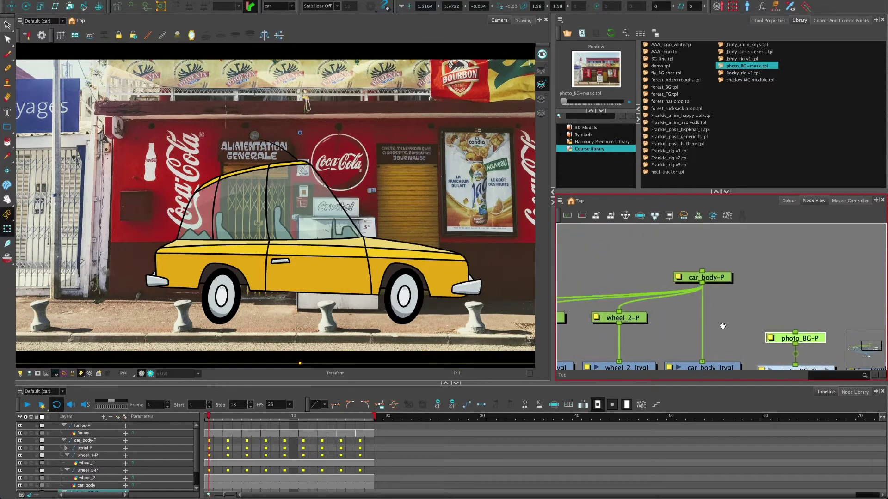
left_click(707, 278)
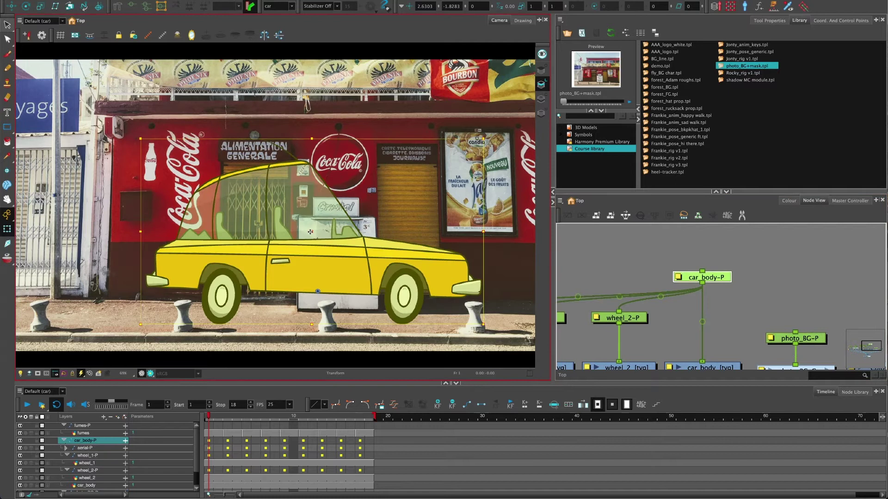
mouse_move(310, 232)
left_mouse_down()
mouse_move(166, 245)
mouse_move(288, 256)
left_mouse_up()
left_click(207, 214)
scroll(207, 214, "up", 1)
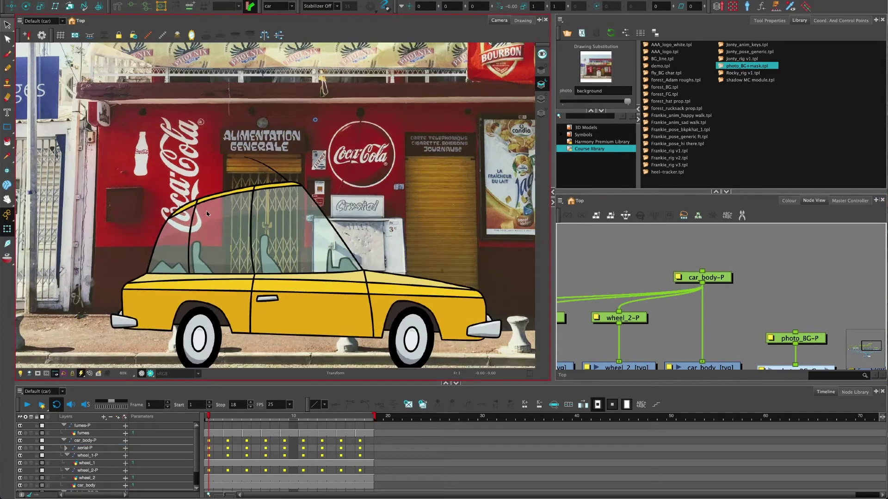
scroll(207, 214, "up", 3)
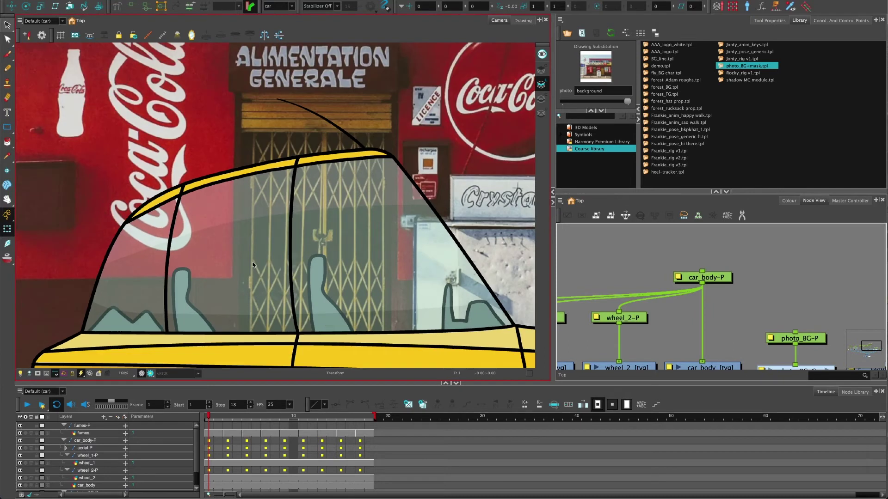
scroll(245, 250, "up", 2)
Open the car_body drawing in the Drawing view and choose the Stroke tool.
left_click(523, 20)
left_click(629, 258)
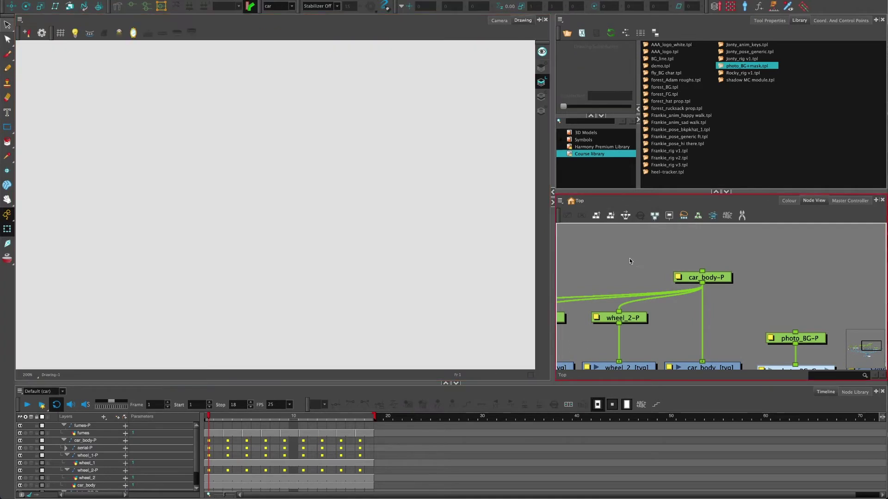
scroll(629, 260, "down", 3)
left_click(714, 318)
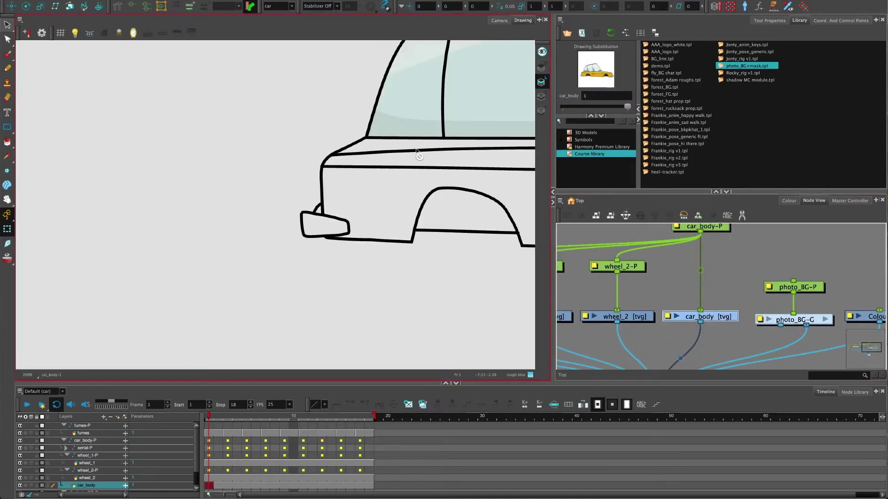
scroll(417, 149, "right", 10)
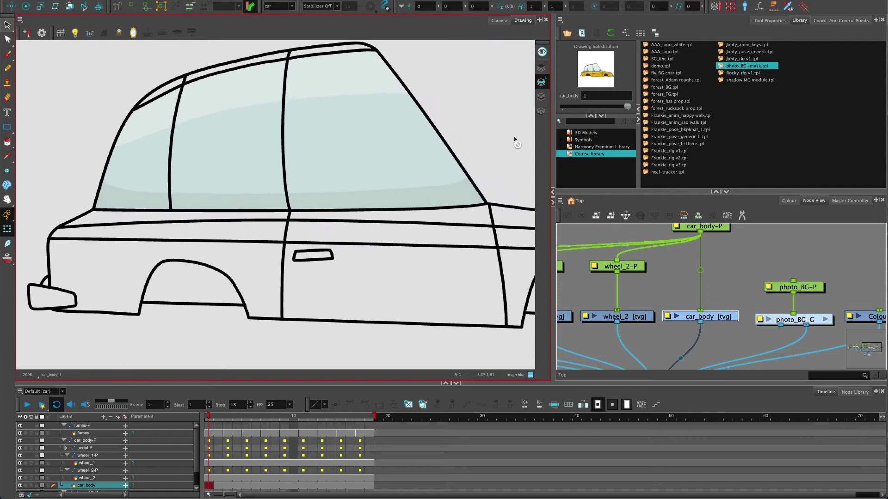
mouse_move(541, 98)
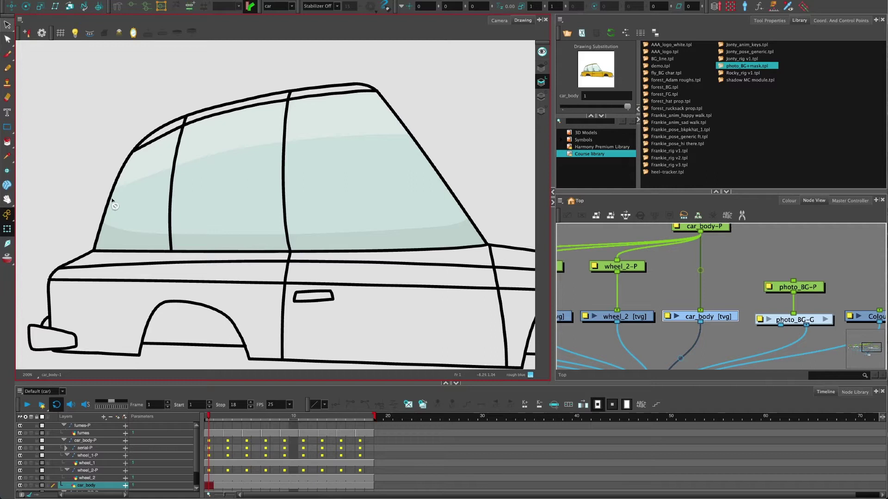
left_click(8, 141)
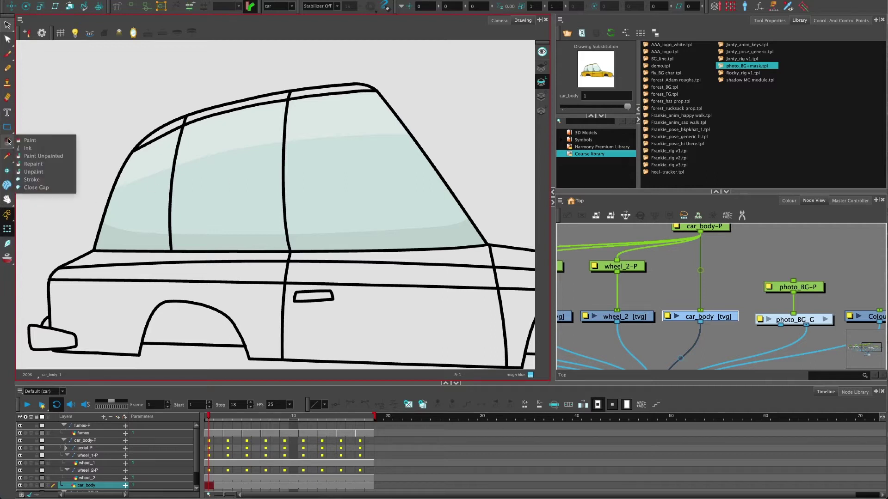
left_click(32, 179)
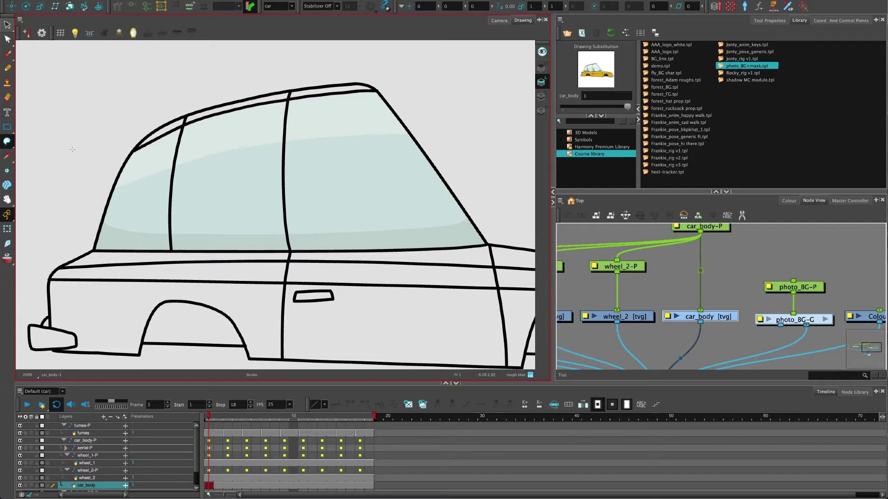
In the car palette, test Window 1's Alpha slider, then set its alpha to 99.
left_click(787, 201)
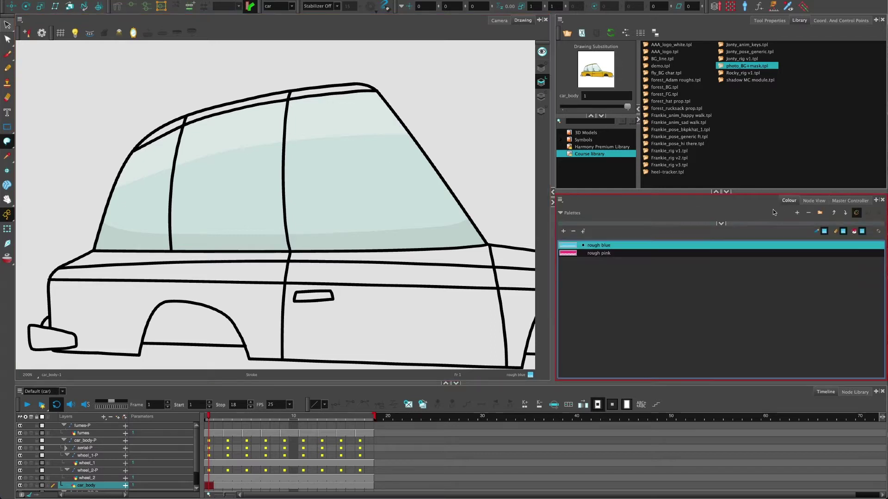
left_click(723, 224)
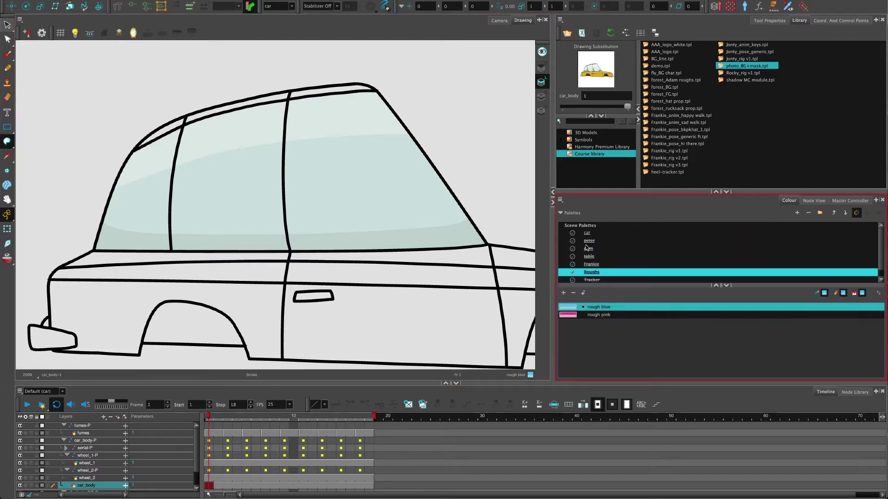
left_click(586, 233)
left_click(570, 323)
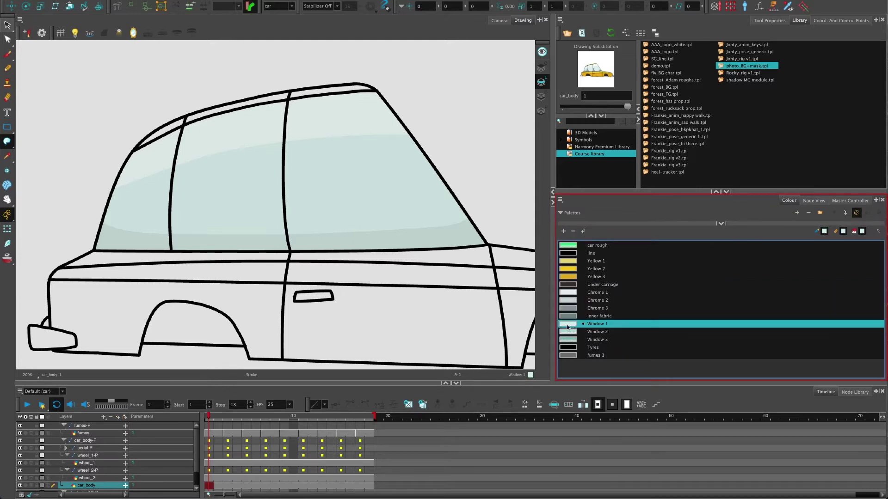
double_click(567, 325)
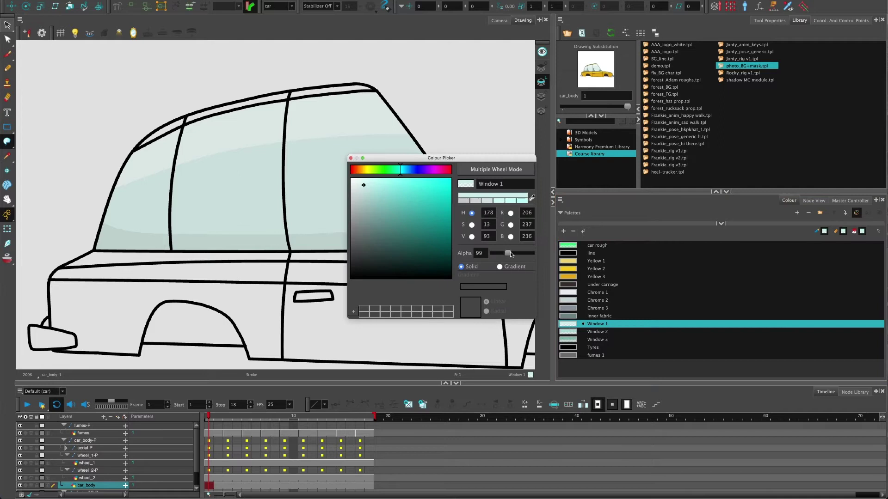
left_click_drag(509, 252, 551, 258)
left_click_drag(493, 253, 546, 258)
left_click_drag(485, 253, 474, 254)
type("99")
left_click(351, 158)
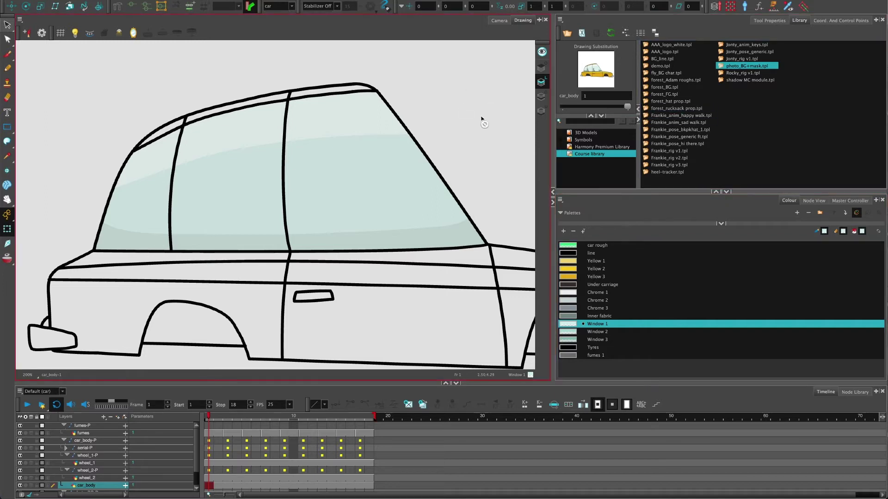
Return to the Camera view and bring the wheel_2 area of the node graph into view.
left_click(498, 20)
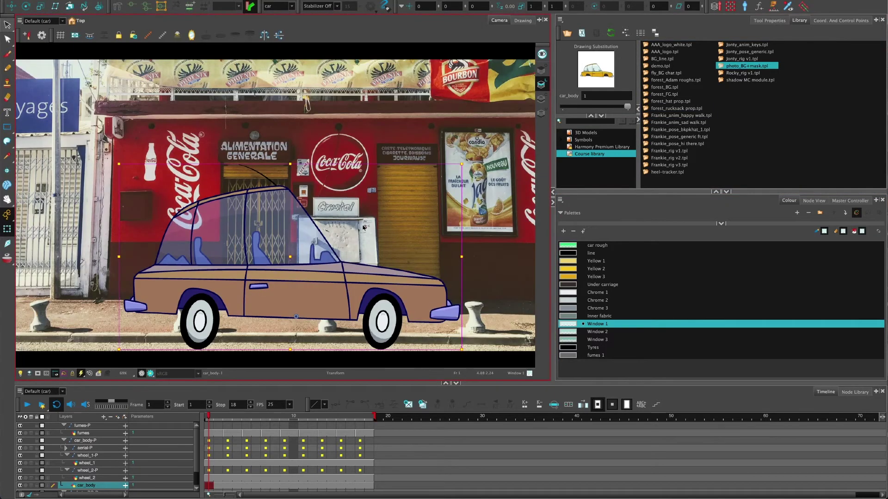
left_click(814, 201)
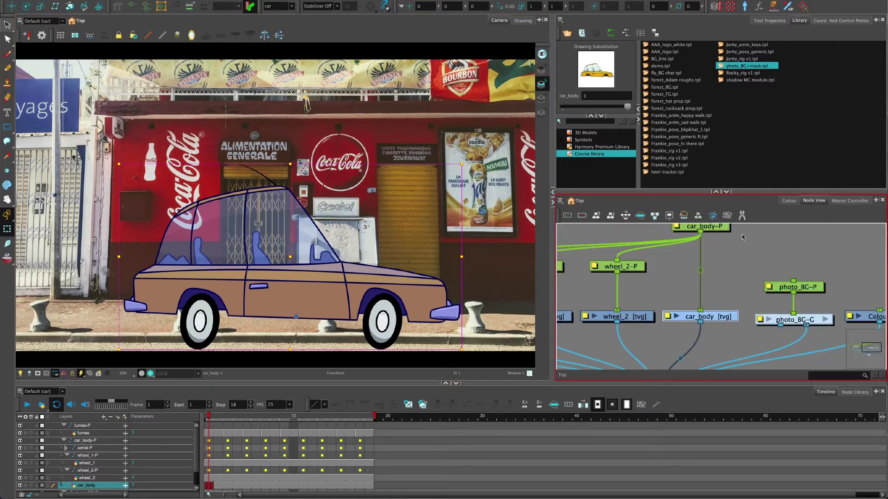
left_click(742, 237)
scroll(735, 296, "left", 5)
scroll(735, 296, "down", 2)
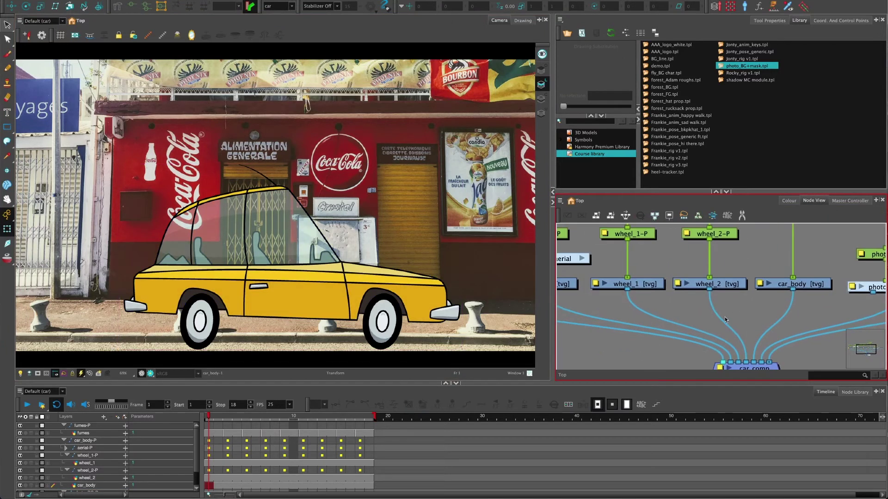
scroll(711, 319, "down", 1)
scroll(712, 319, "right", 1)
Add a Transparency node via the node search and insert it between wheel_2 and car_comp.
key("Tab")
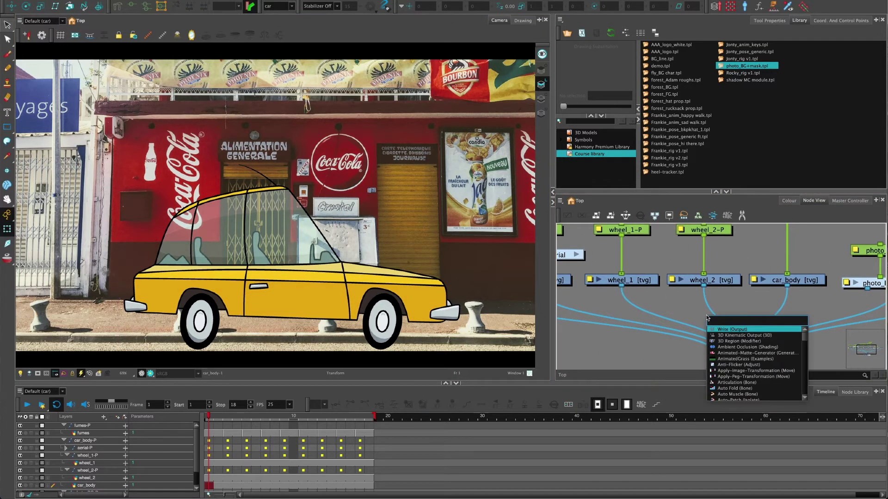
type("comp")
key("Return")
key("Return")
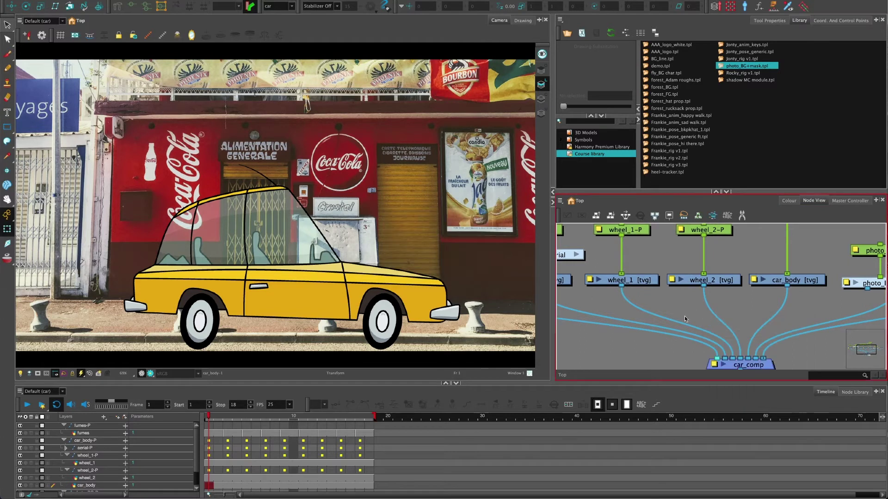
key("Tab")
type("trans")
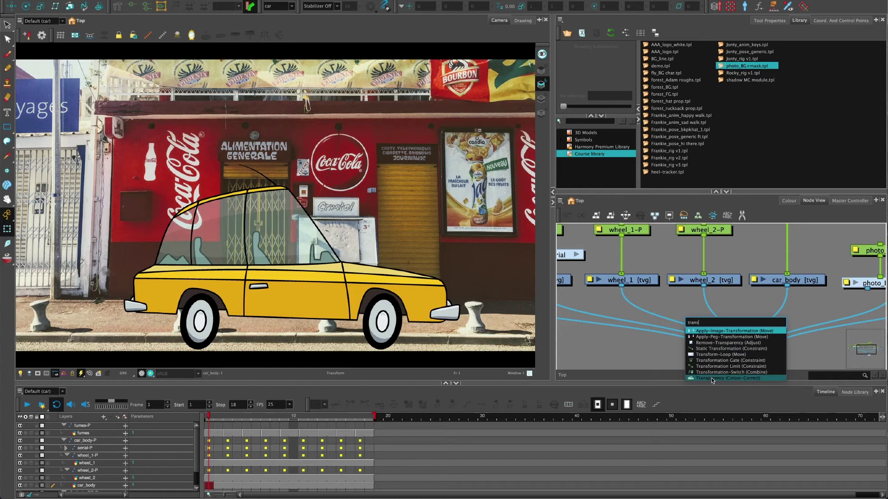
left_click(712, 379)
left_click_drag(740, 312, 729, 309)
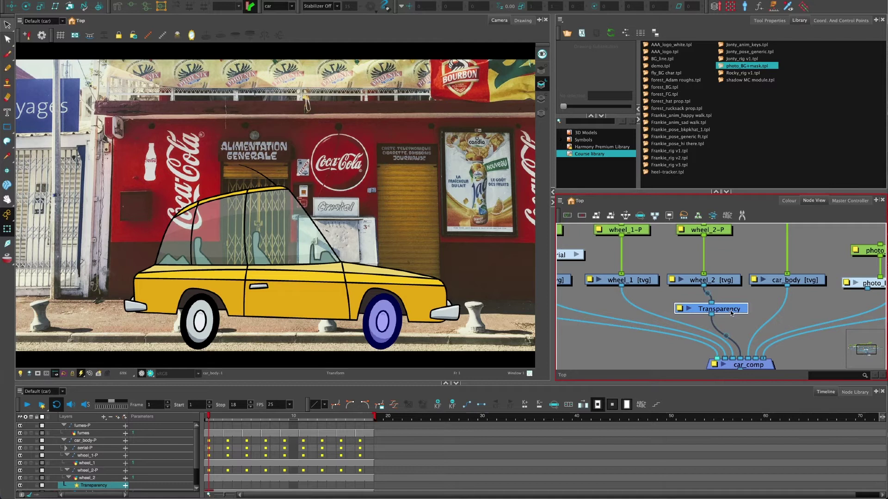
left_click_drag(730, 312, 716, 313)
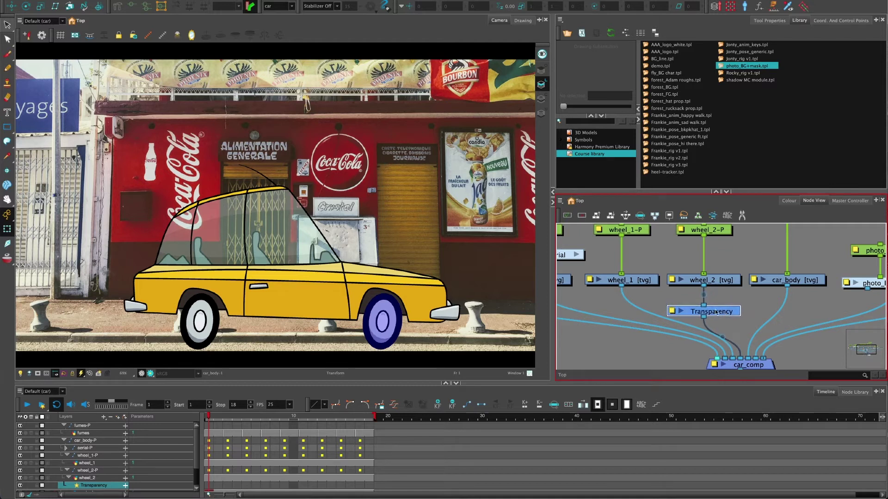
Close the Transparency settings and check the rear wheel's 50 transparency in Render Preview.
left_click(672, 311)
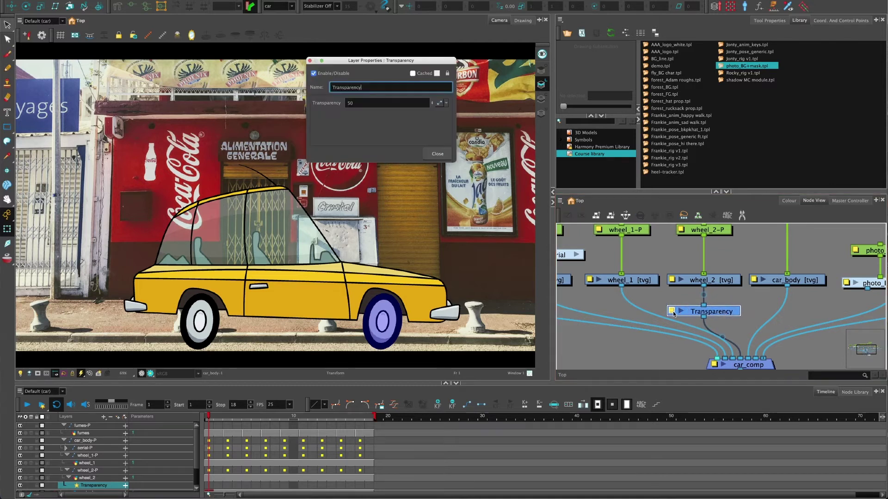
left_click(437, 154)
scroll(339, 273, "up", 3)
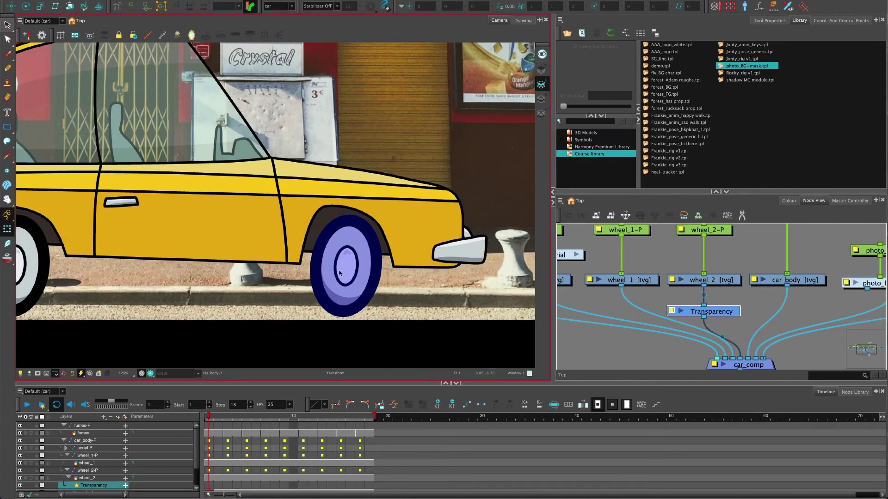
left_click(160, 356)
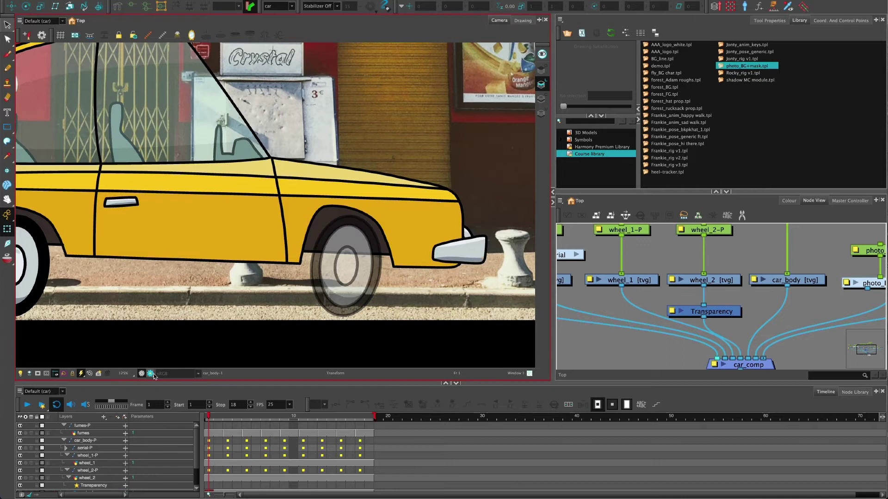
scroll(323, 299, "up", 5)
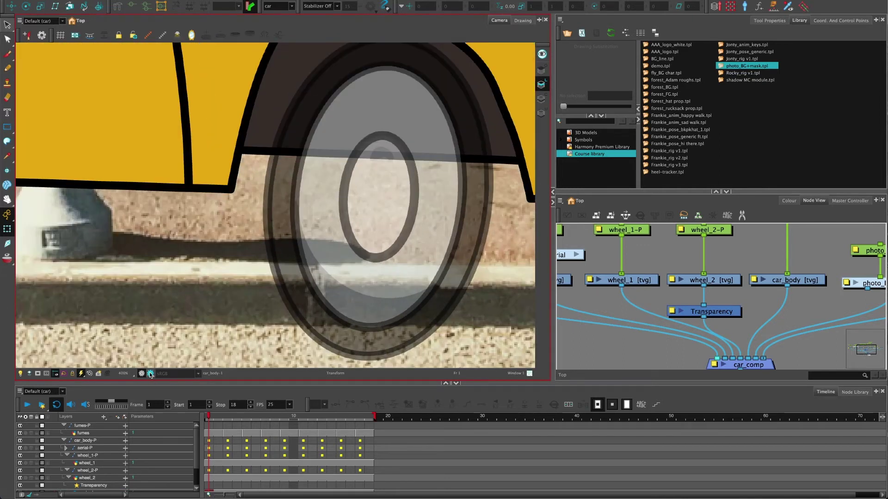
left_click(151, 374)
left_click(143, 375)
Zoom closer and preview the rendered semi-transparent rear wheel once more.
scroll(276, 271, "up", 1)
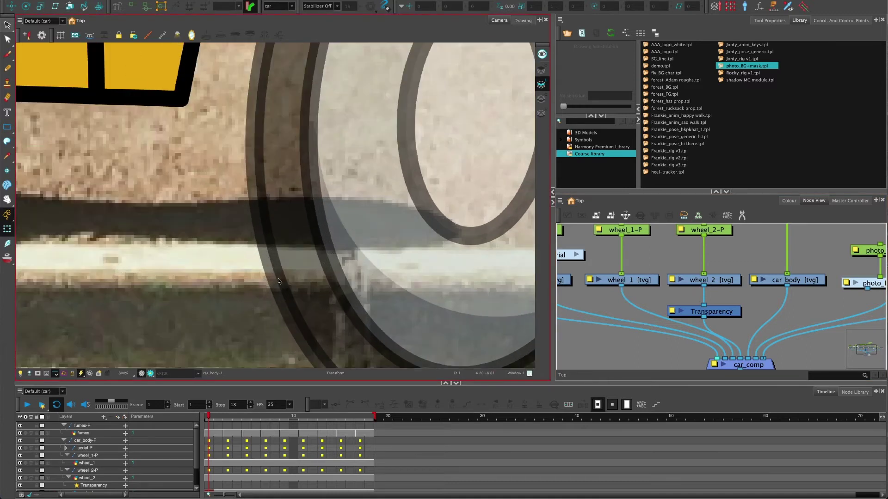
scroll(280, 267, "down", 3)
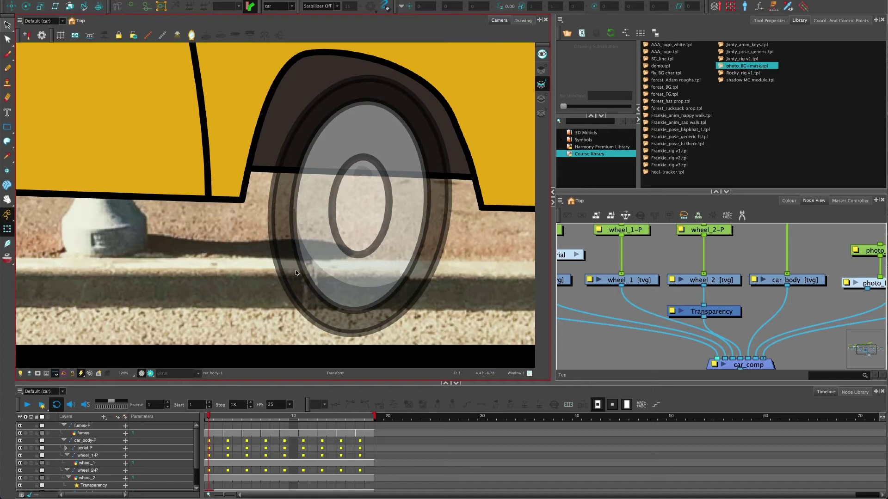
left_click(150, 374)
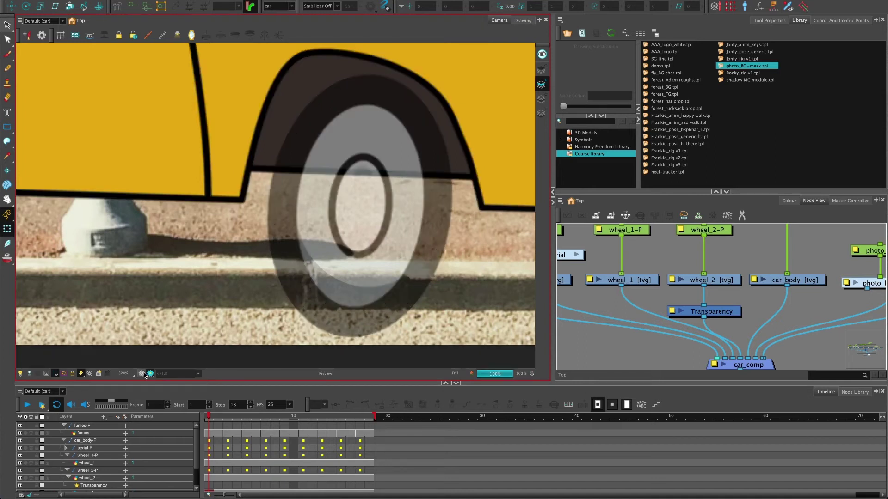
left_click(142, 374)
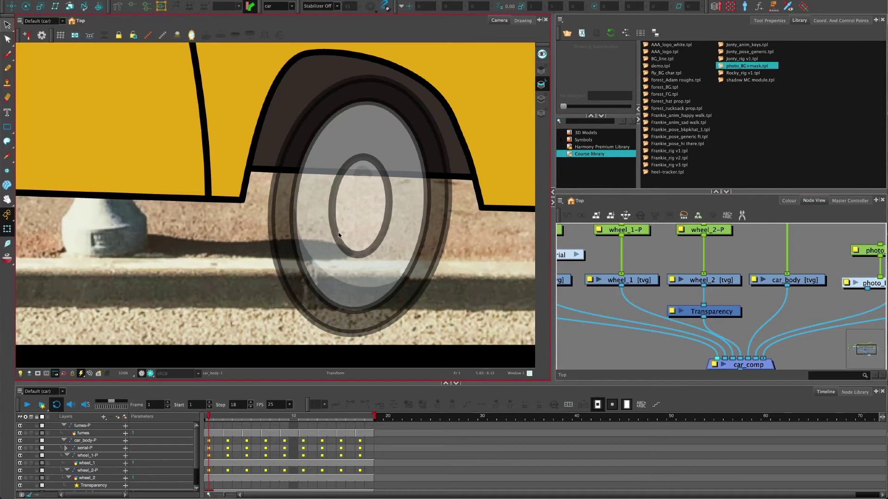
scroll(338, 236, "down", 6)
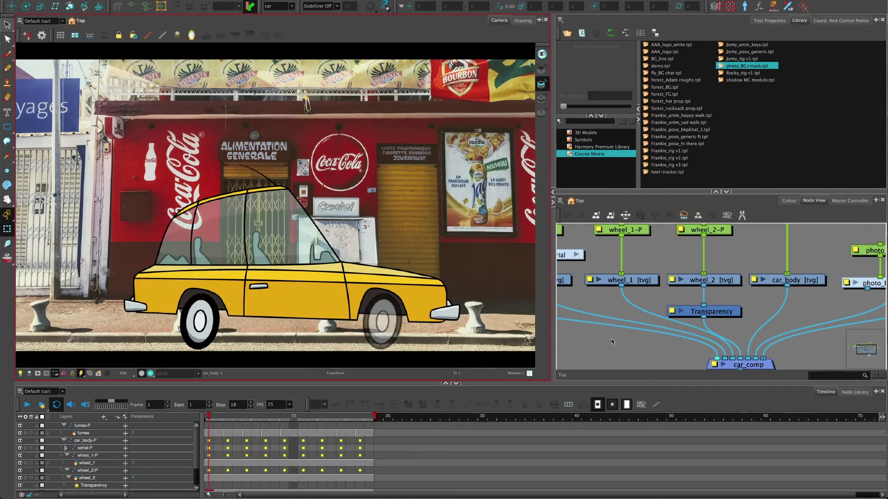
left_click(715, 316)
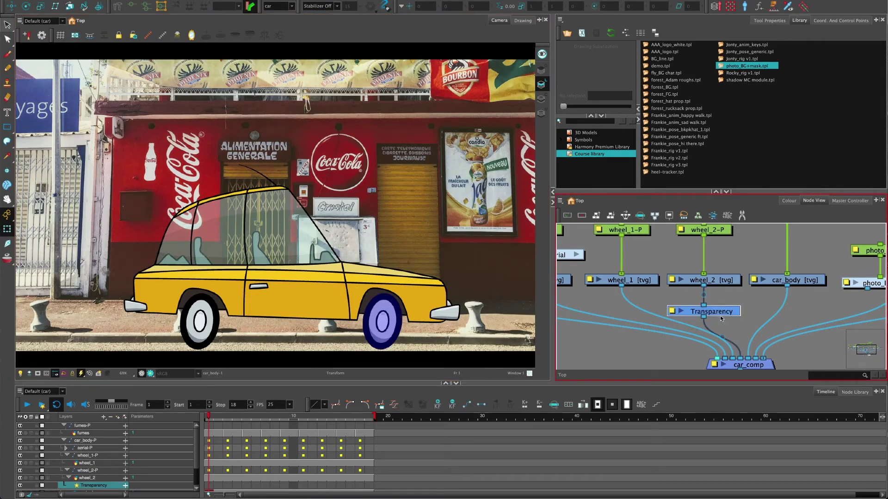
Delete the Transparency node from the wheel_2 chain.
key("Delete")
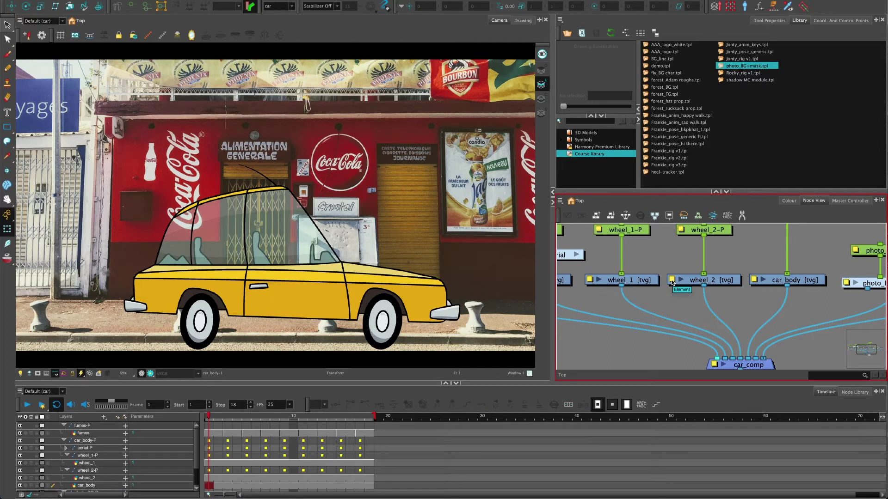
left_click(671, 280)
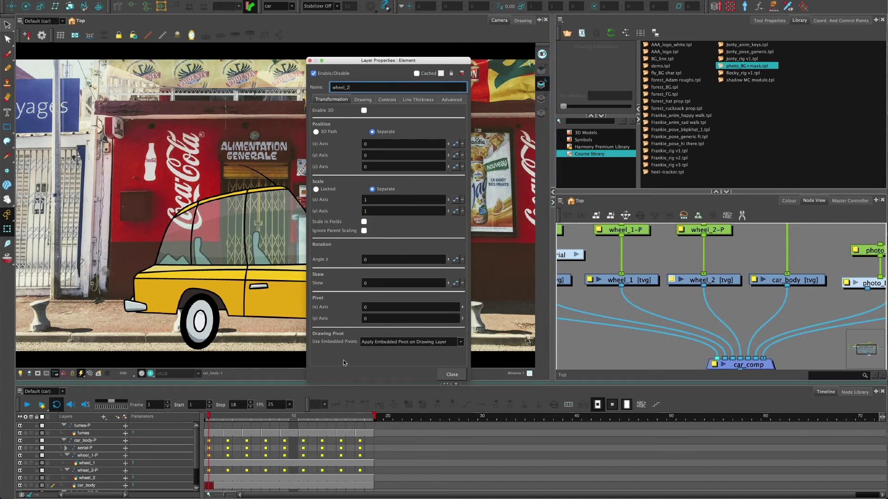
left_click(447, 376)
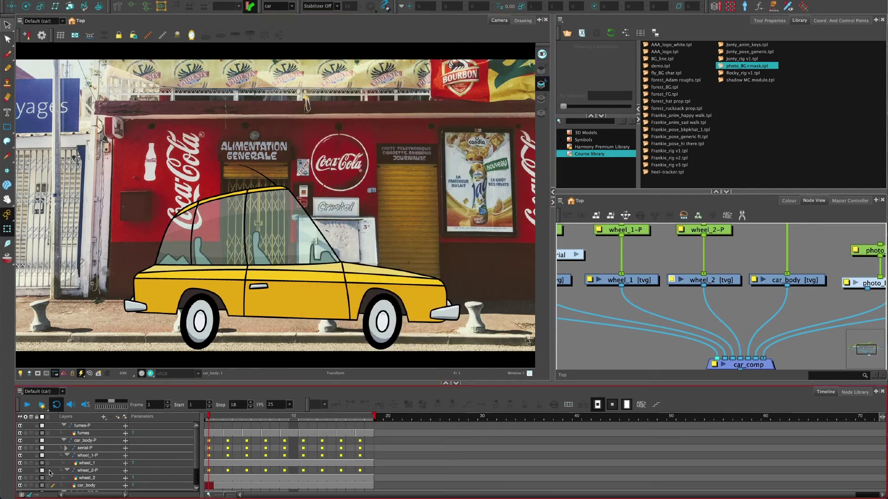
Set the wheel_2 layer's Opacity to 30 in its Layer Properties Advanced tab.
left_click(88, 479)
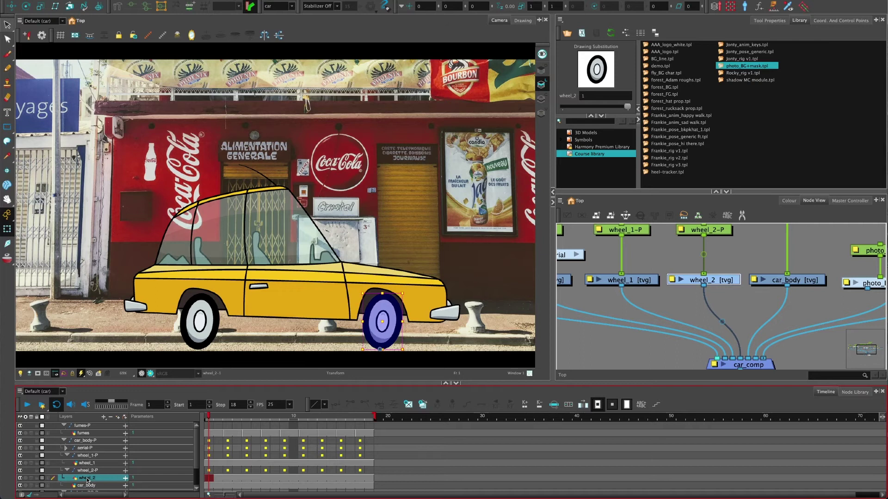
right_click(88, 480)
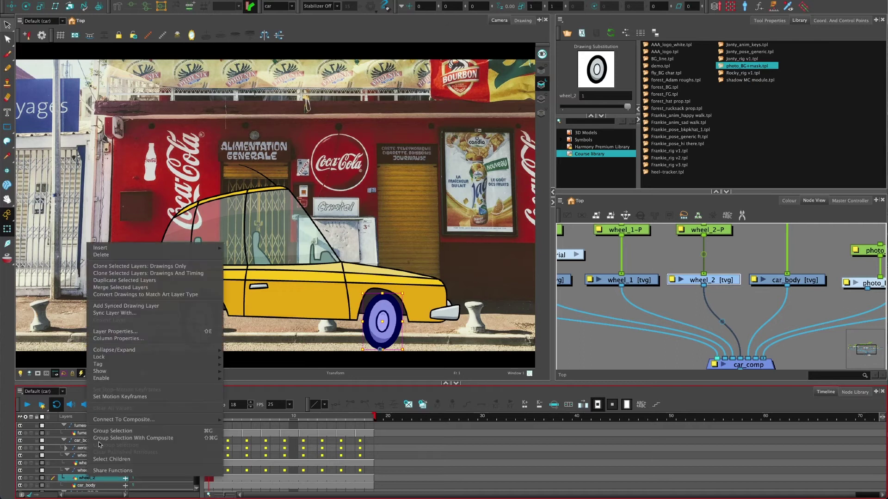
left_click(115, 332)
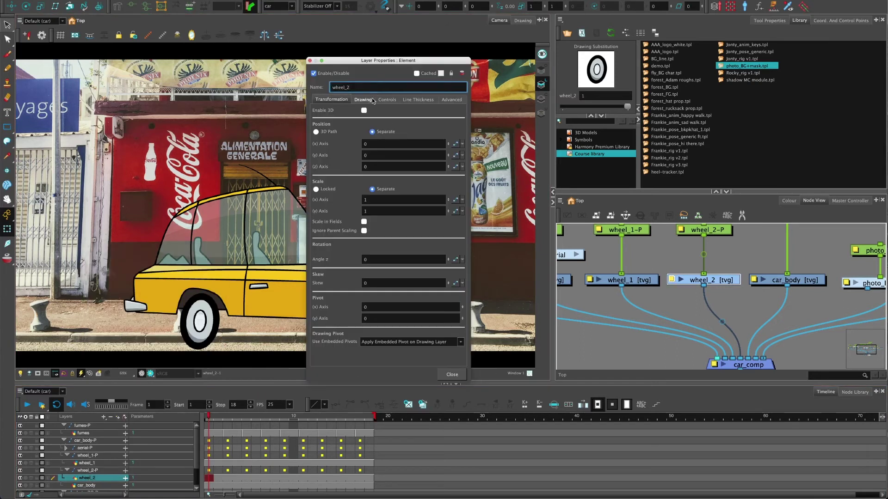
left_click(449, 100)
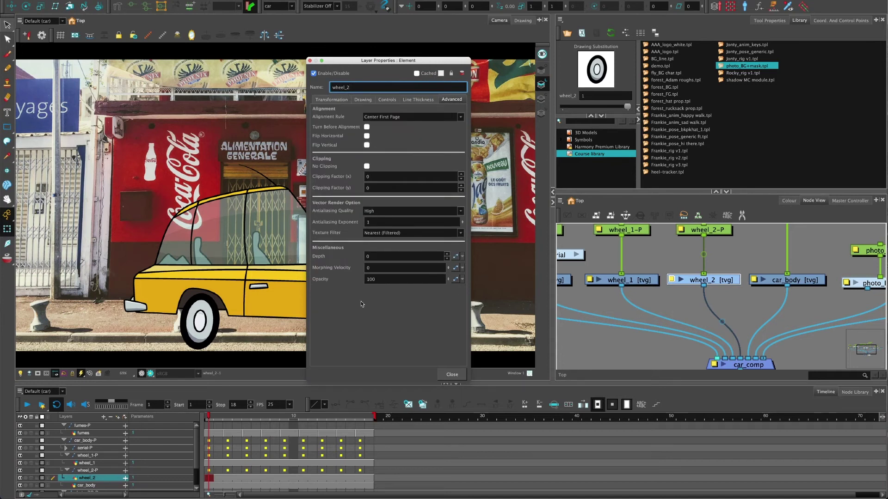
double_click(370, 279)
type("30")
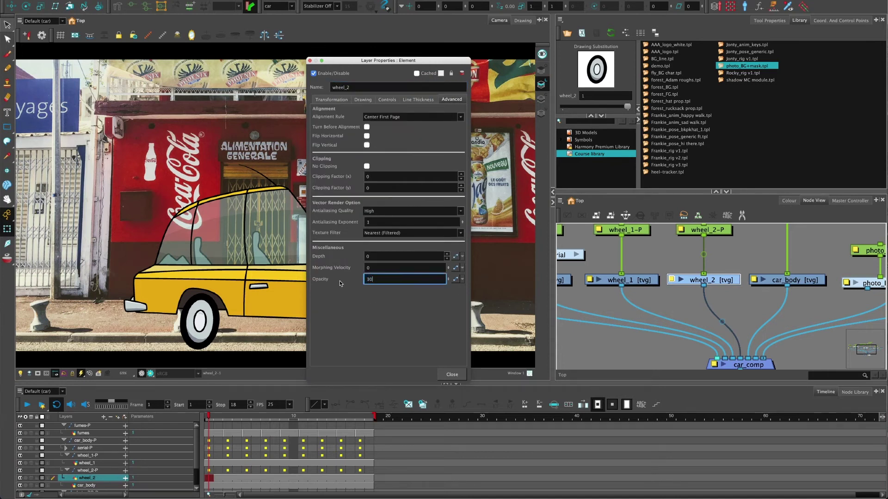
key("Return")
left_click(451, 375)
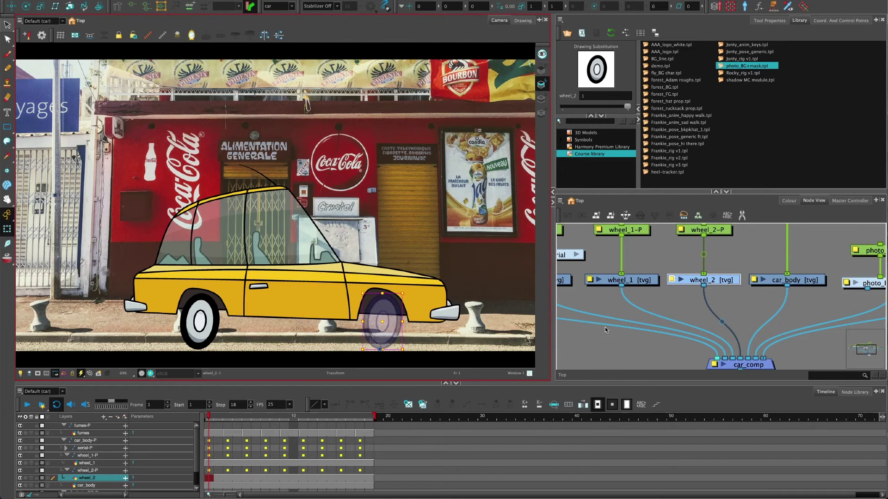
Reopen wheel_2's Layer Properties and change its Opacity from 30 back to 100.
scroll(377, 321, "up", 5)
left_click_drag(384, 327, 257, 283)
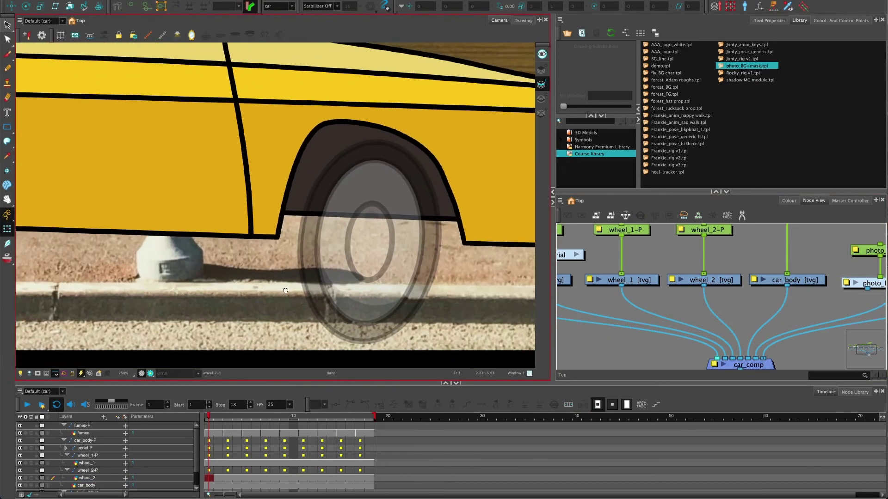
left_click(668, 296)
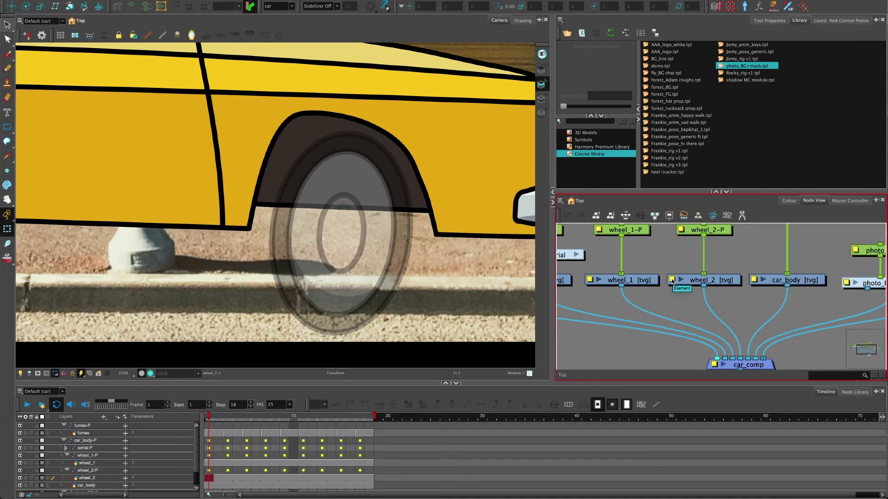
left_click(671, 280)
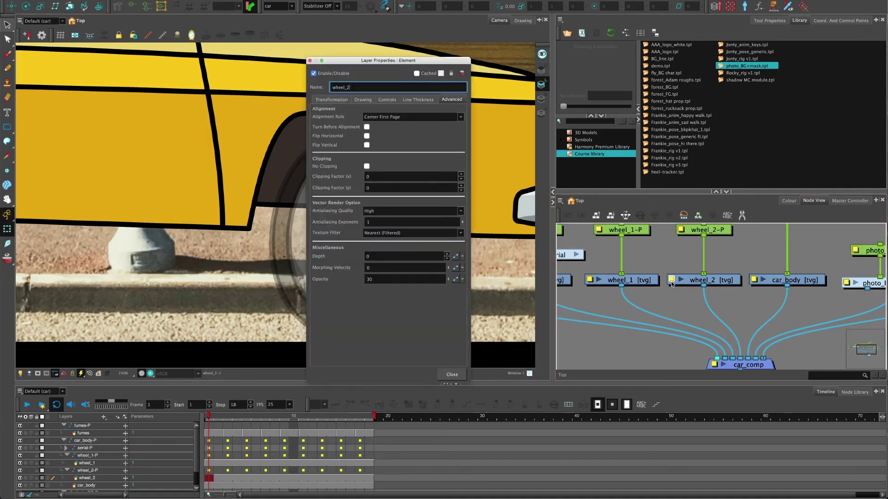
double_click(376, 280)
type("100")
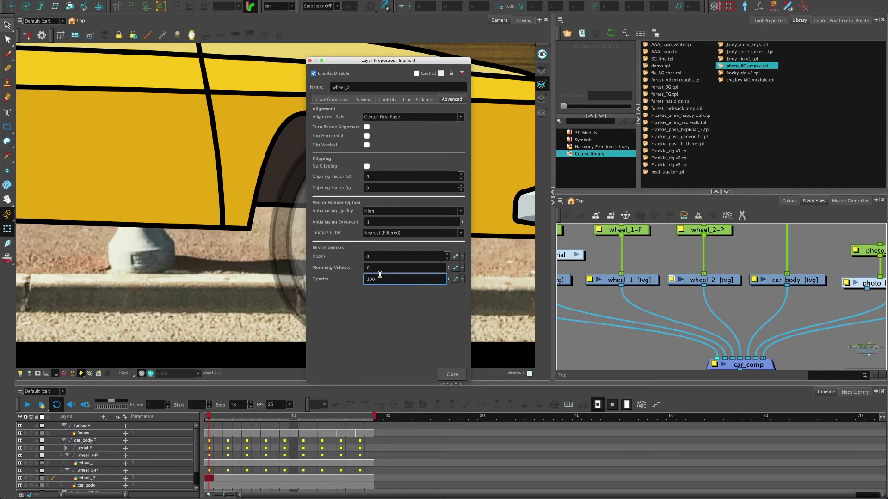
key("Return")
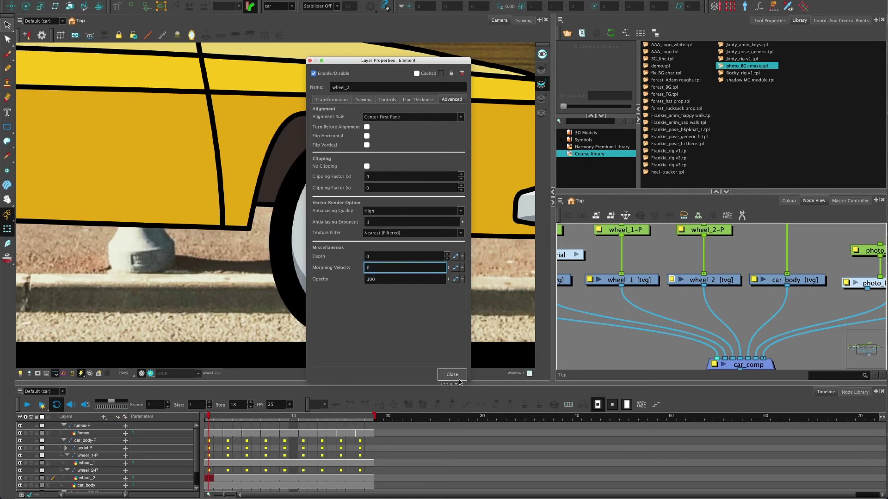
left_click(451, 374)
left_click(617, 322)
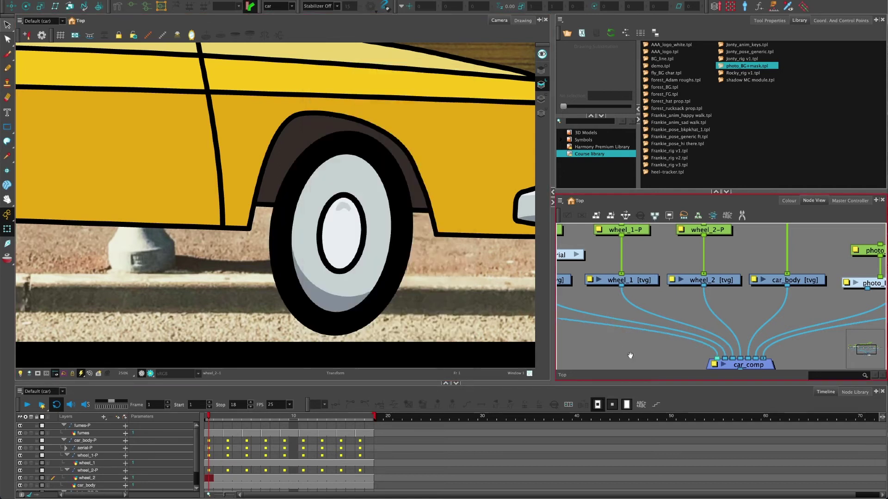
scroll(624, 290, "down", 3)
scroll(624, 265, "up", 5)
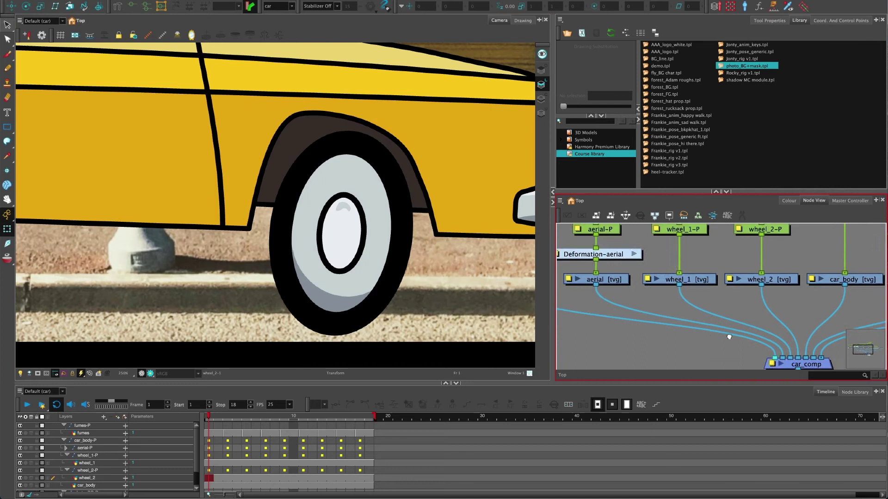
scroll(786, 305, "down", 3)
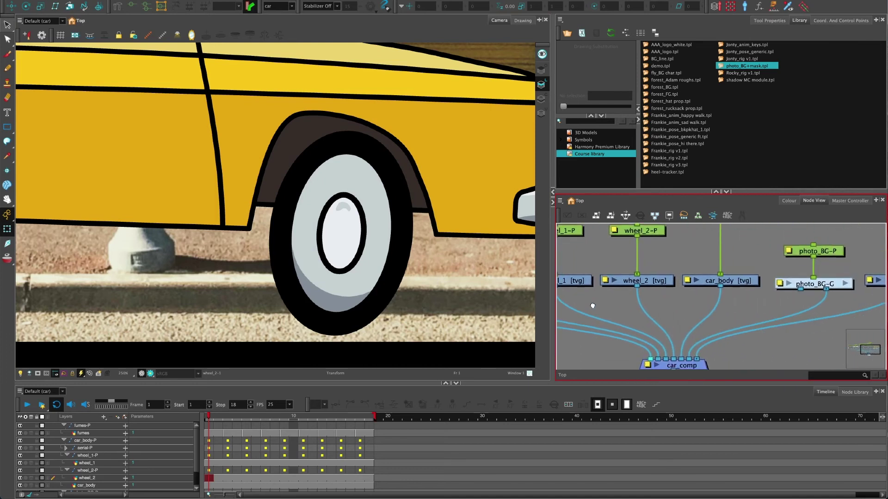
left_click_drag(681, 315, 657, 332)
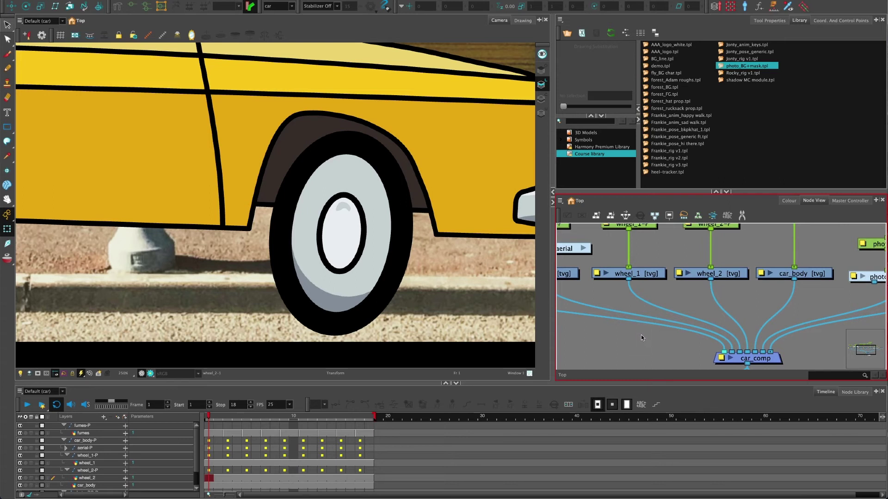
left_click_drag(643, 335, 620, 332)
key("shift+m")
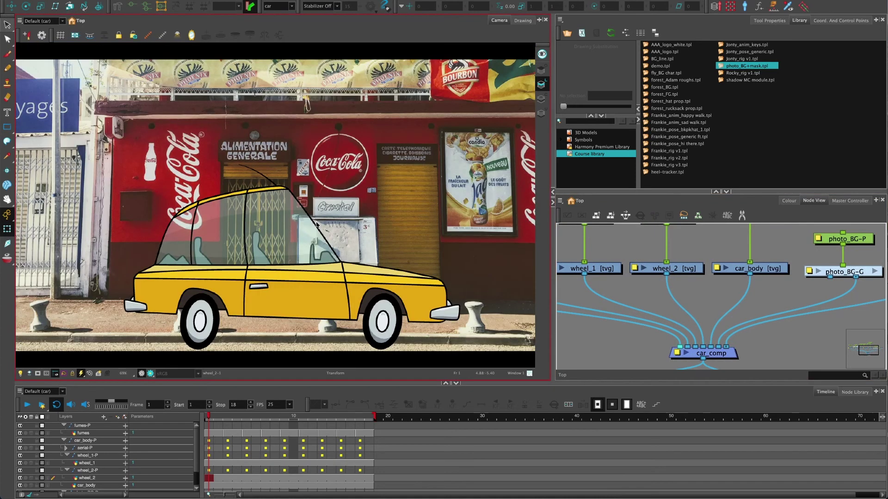
left_click(710, 304)
left_click_drag(709, 304, 803, 337)
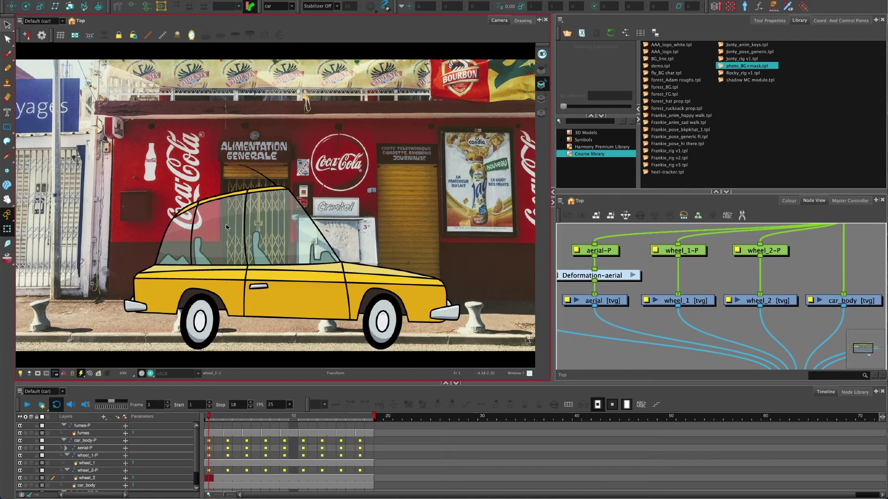
left_click(791, 201)
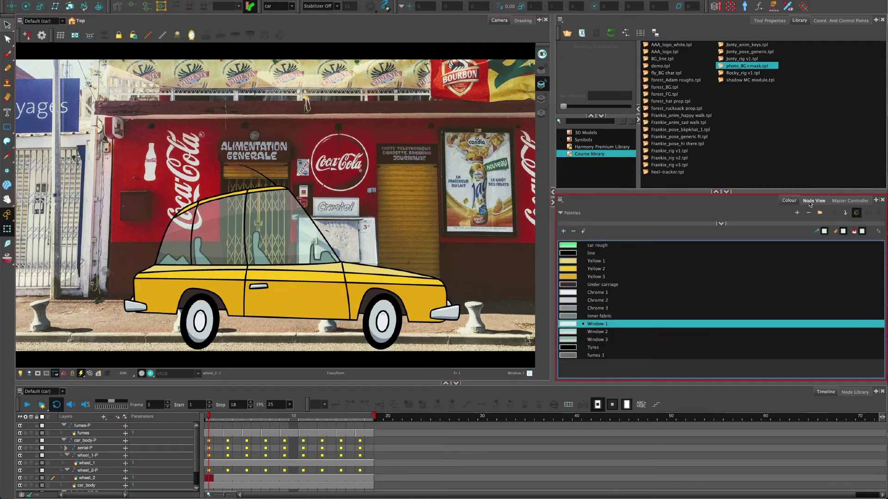
left_click(809, 202)
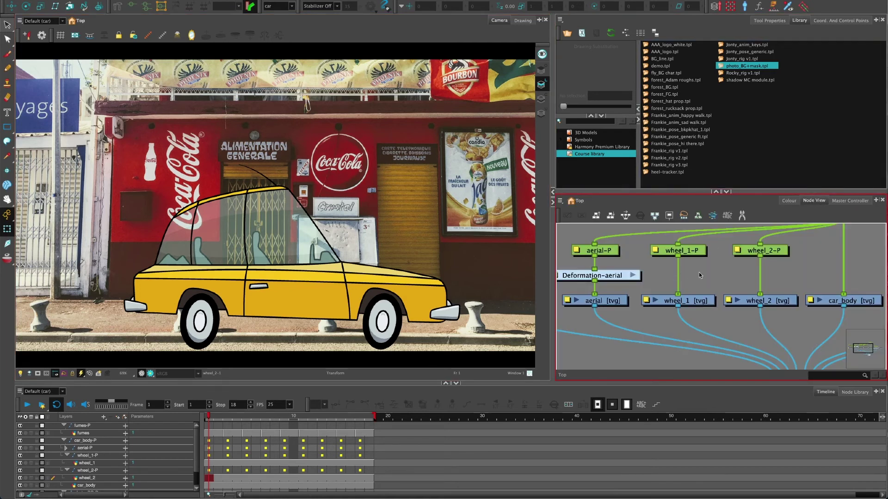